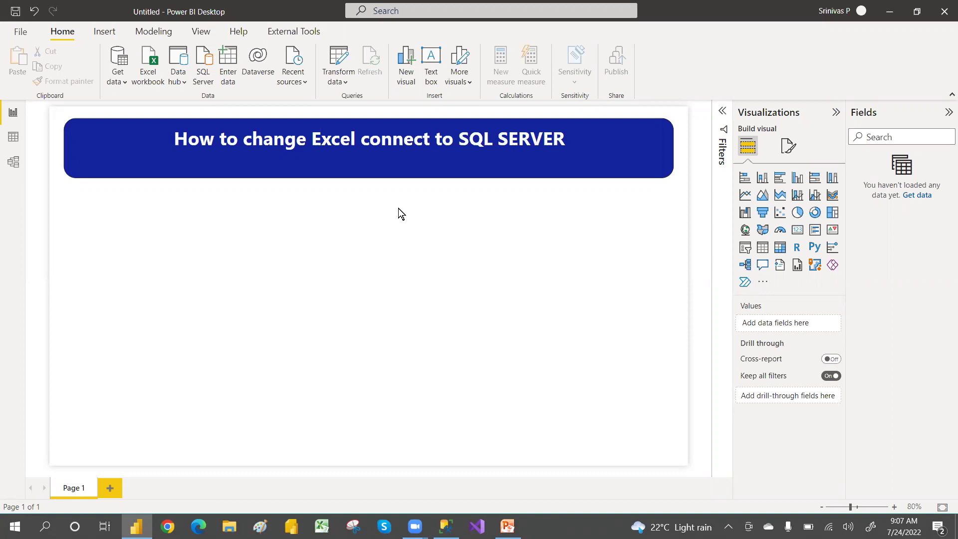
# Connect to the excel_sample Excel workbook and load its Sheet1 table.
pyautogui.click(128, 86)
pyautogui.click(154, 122)
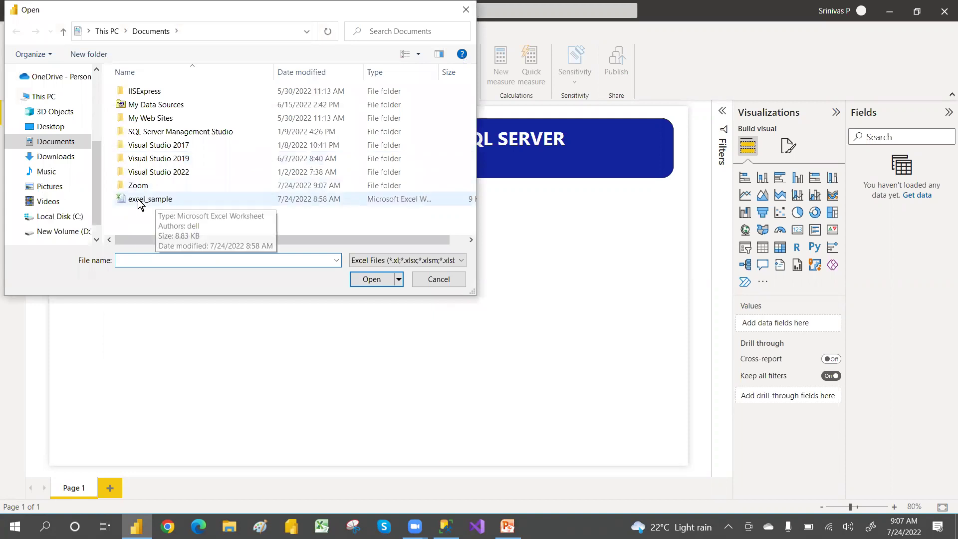
pyautogui.click(167, 200)
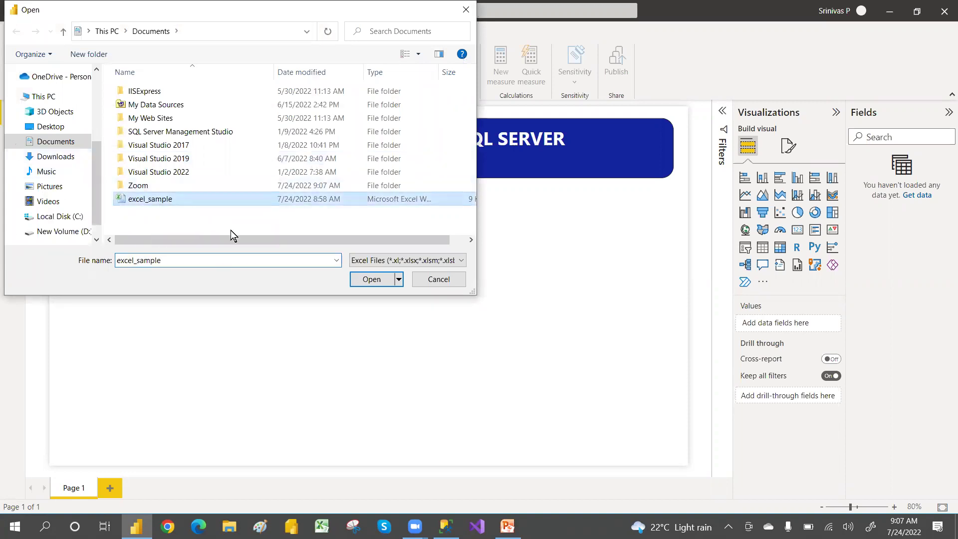
pyautogui.click(371, 281)
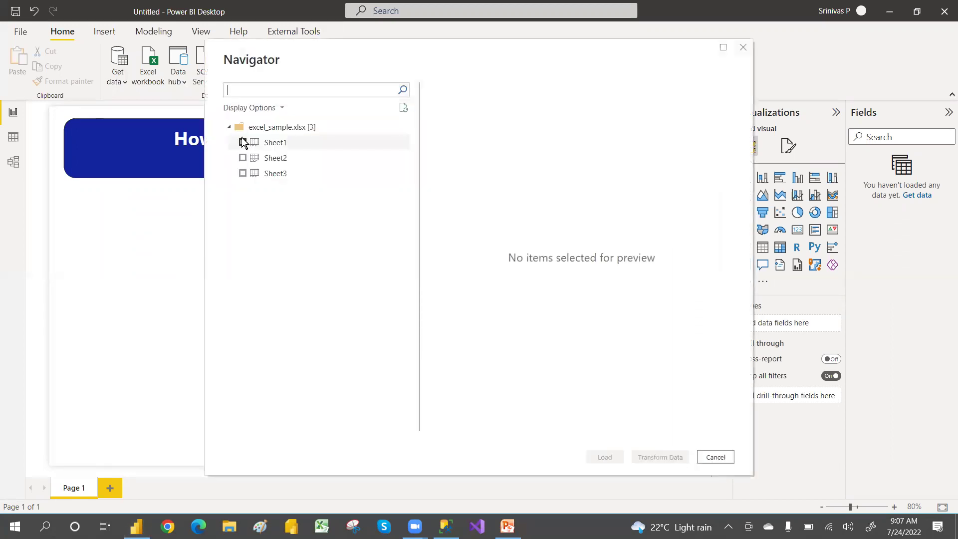
pyautogui.click(243, 143)
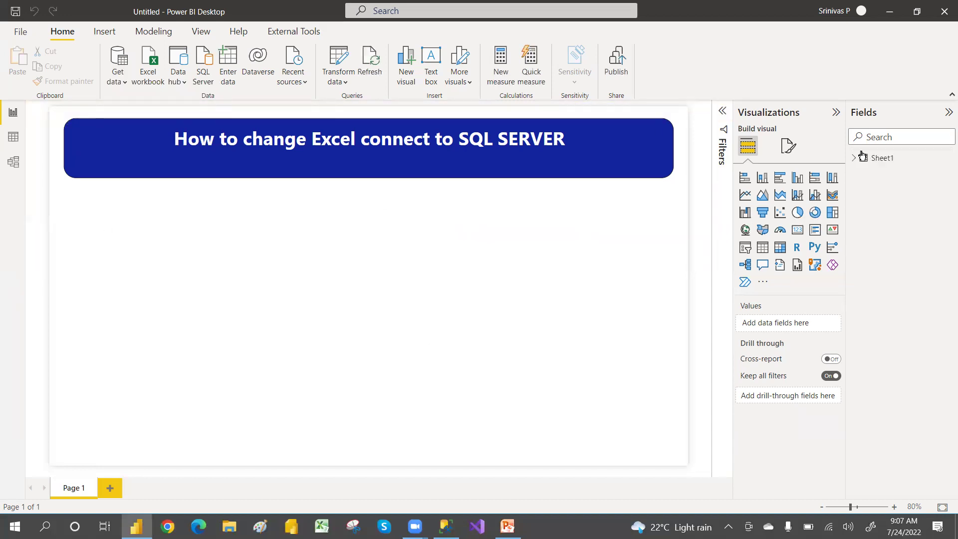
# Build a table visual with the Sheet1 fields ID, NAME, SAL, DEPT and EMAILID.
pyautogui.click(855, 159)
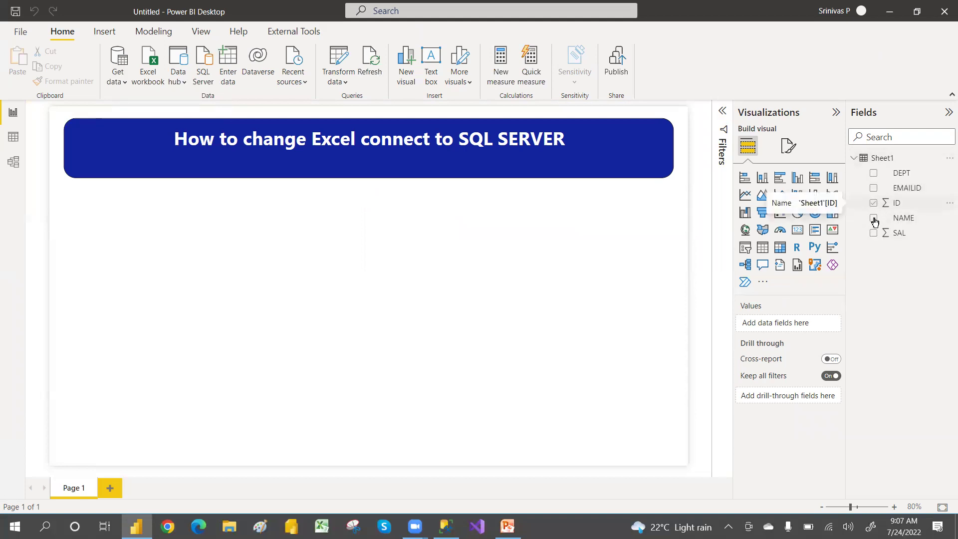
pyautogui.click(873, 202)
pyautogui.click(874, 218)
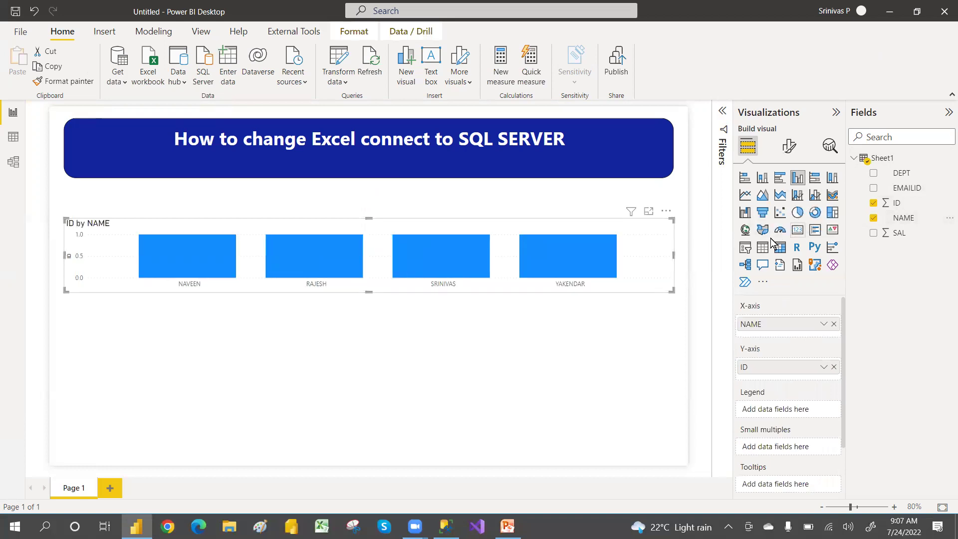
pyautogui.click(762, 248)
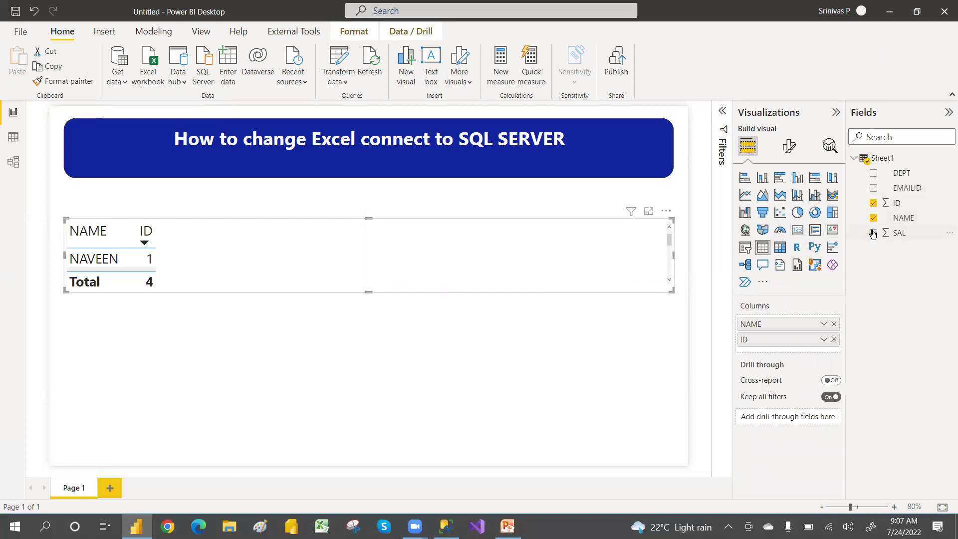
pyautogui.click(874, 234)
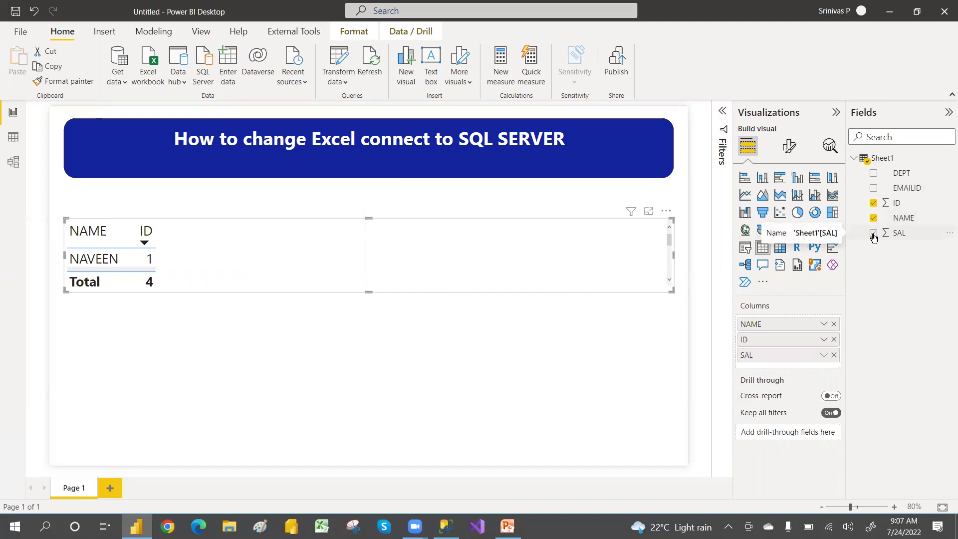
pyautogui.click(874, 173)
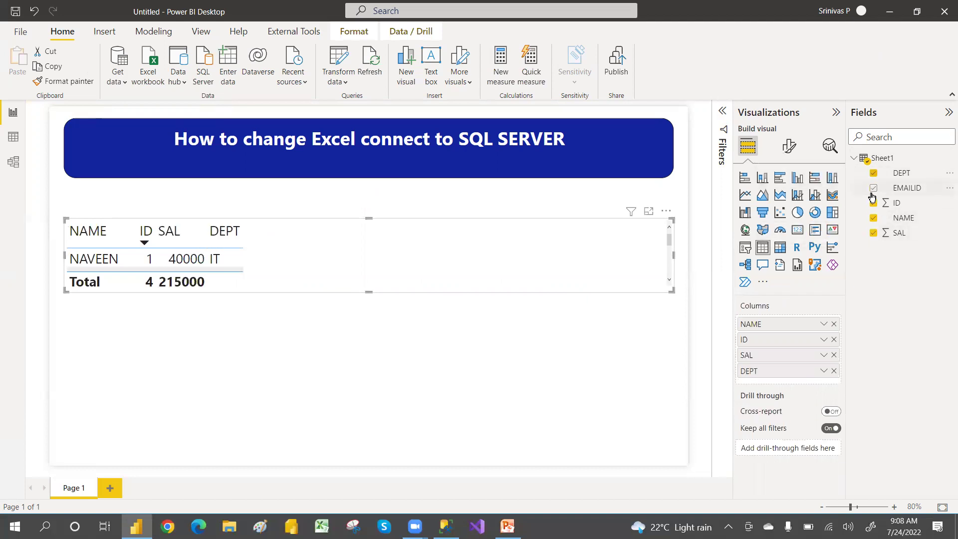
pyautogui.click(874, 188)
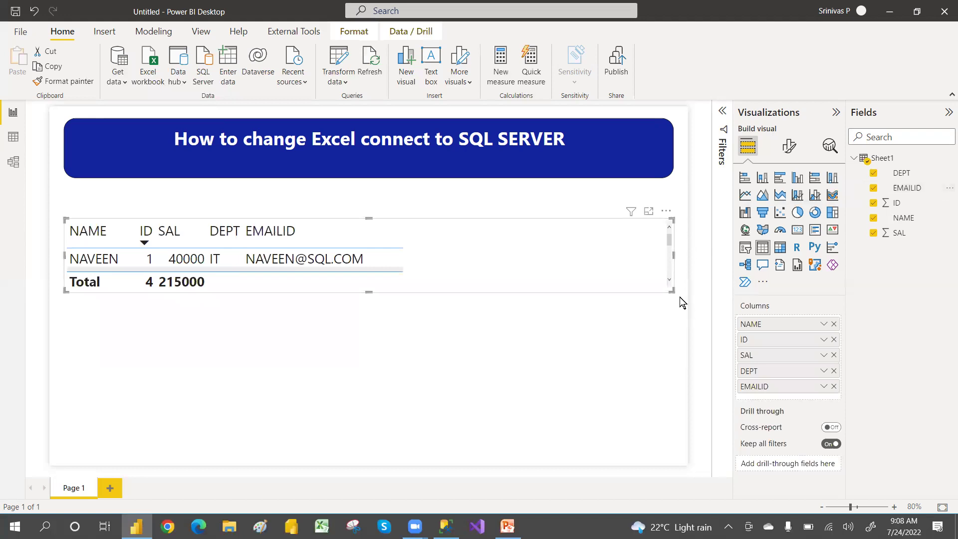
# Resize and reposition the table, make ID the first column, and set ID to Don't summarize.
pyautogui.moveTo(647, 334); pyautogui.dragTo(637, 354)
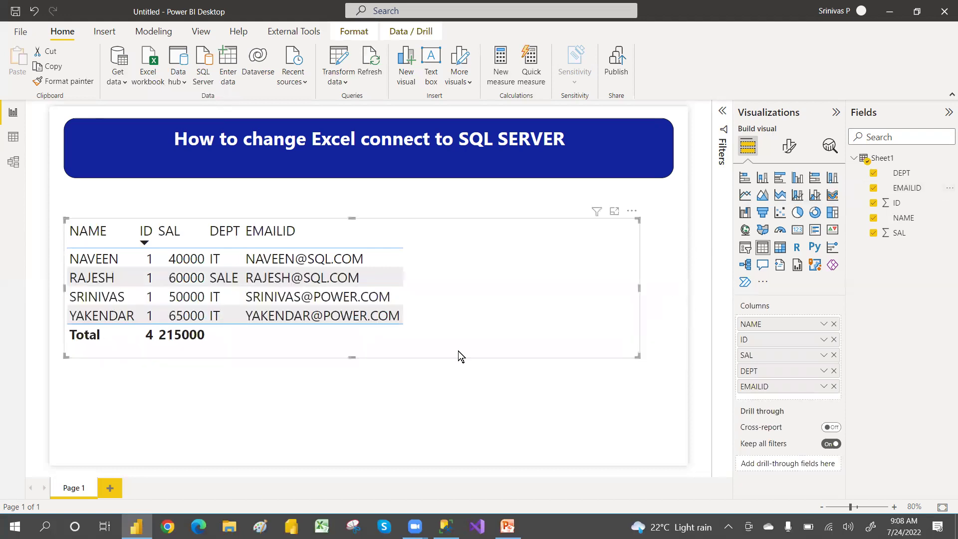
pyautogui.moveTo(248, 337); pyautogui.dragTo(297, 335)
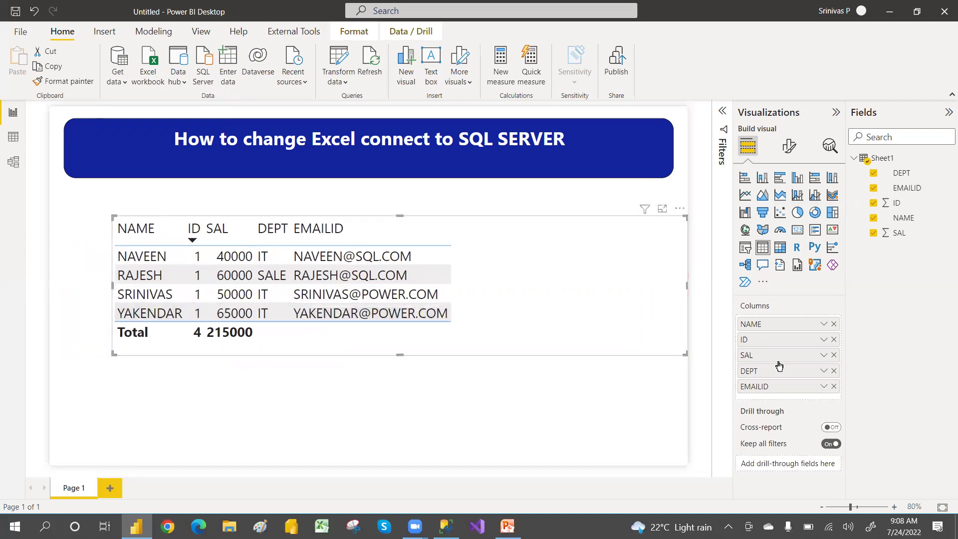
pyautogui.moveTo(761, 333); pyautogui.dragTo(762, 322)
pyautogui.click(822, 325)
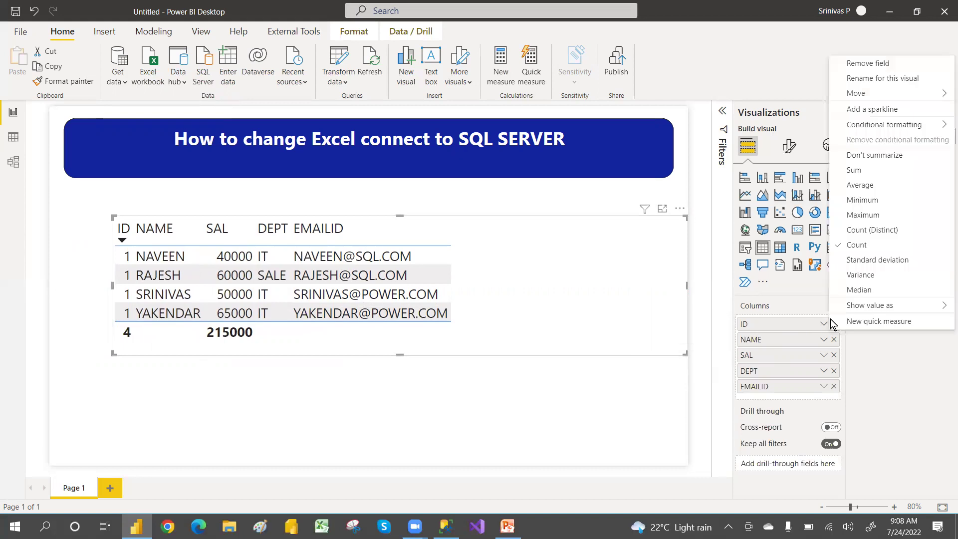
pyautogui.click(856, 155)
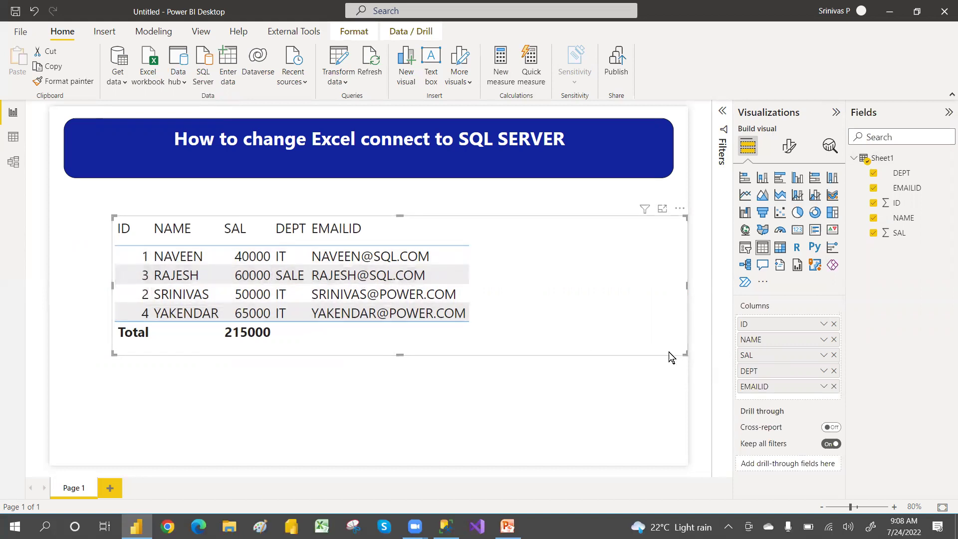
pyautogui.moveTo(669, 352); pyautogui.dragTo(529, 348)
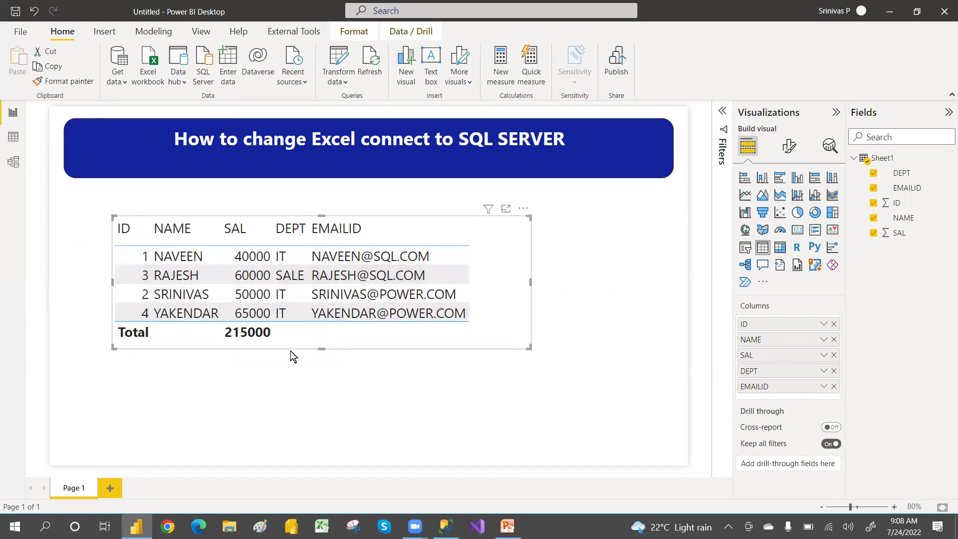
pyautogui.hotkey('alt', 'Tab')
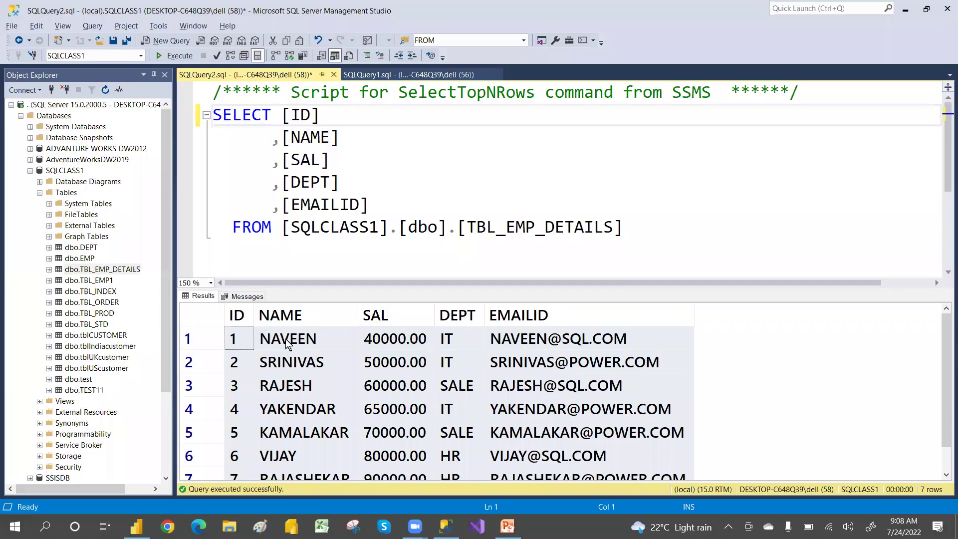
pyautogui.hotkey('ctrl', 'a')
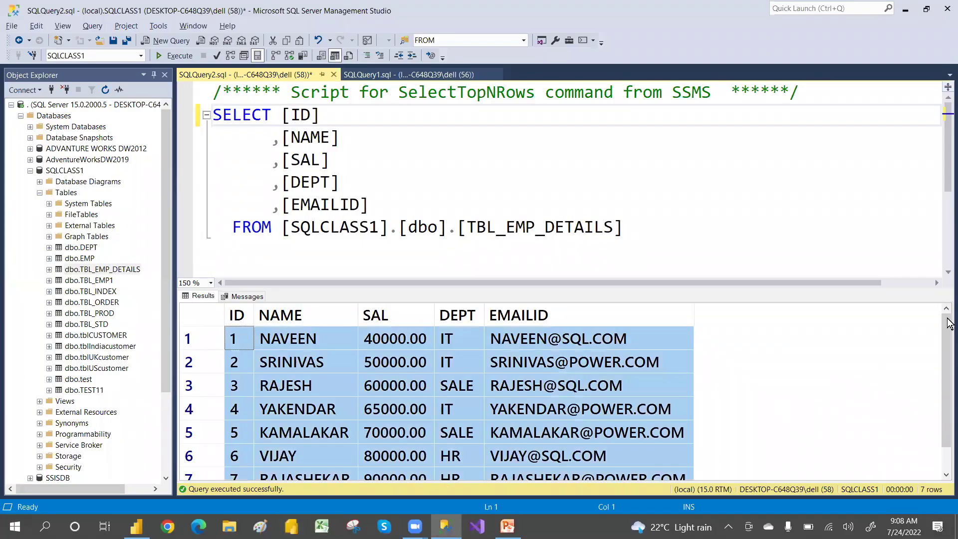
pyautogui.scroll(-1, 949, 337)
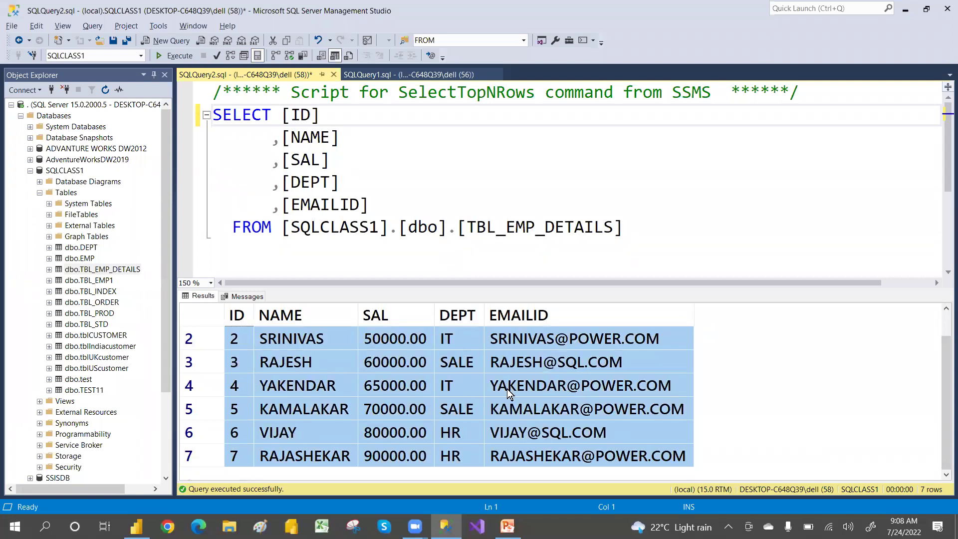
pyautogui.hotkey('alt', 'Tab')
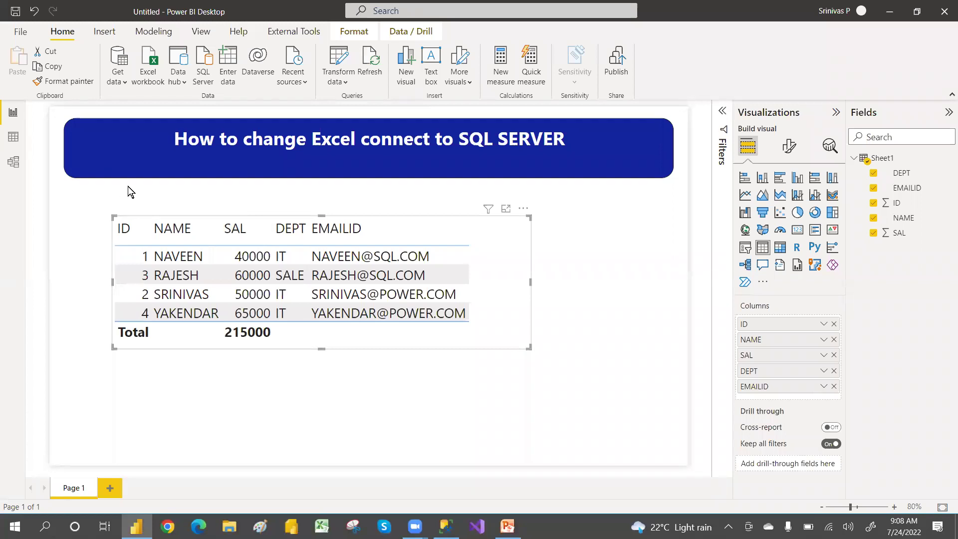
# Open Power Query Editor and start a new SQL Server database source for server '.'.
pyautogui.click(343, 82)
pyautogui.click(363, 107)
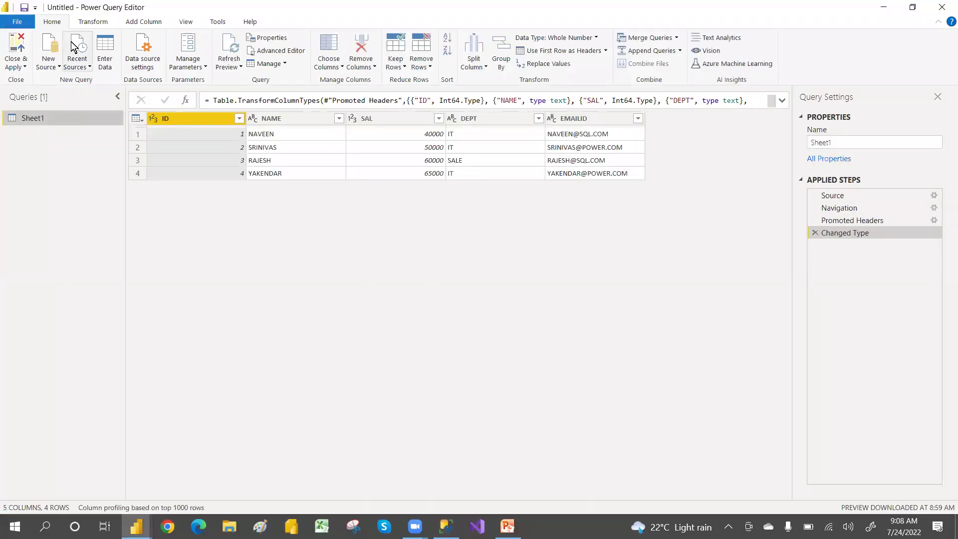
pyautogui.click(56, 64)
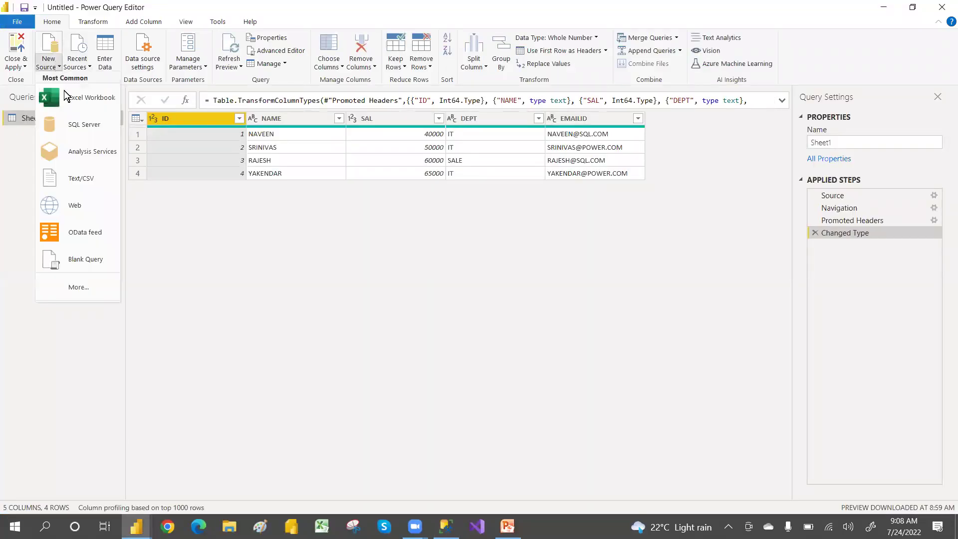
pyautogui.click(86, 126)
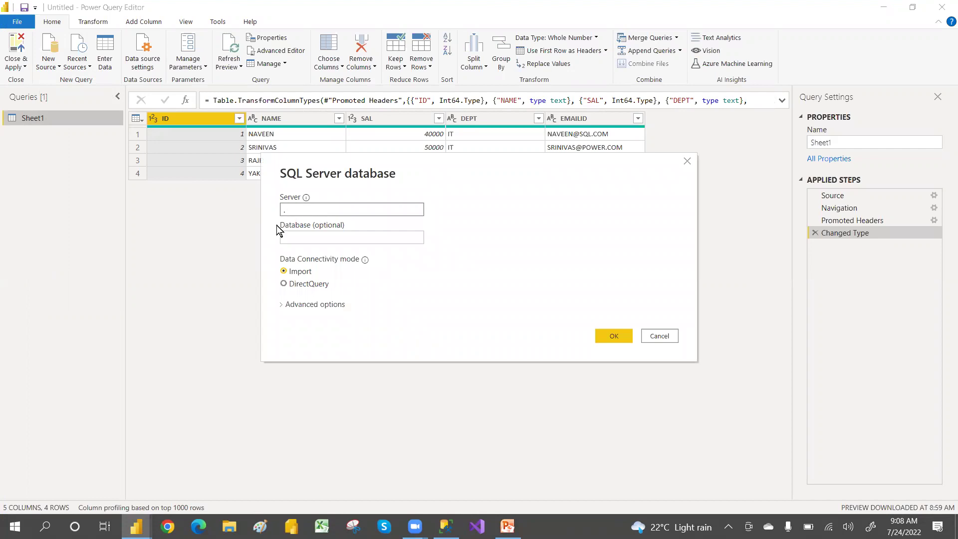
# Connect to the local server and import TBL_EMP_DETAILS from the SQLCLASS1 database.
pyautogui.click(614, 337)
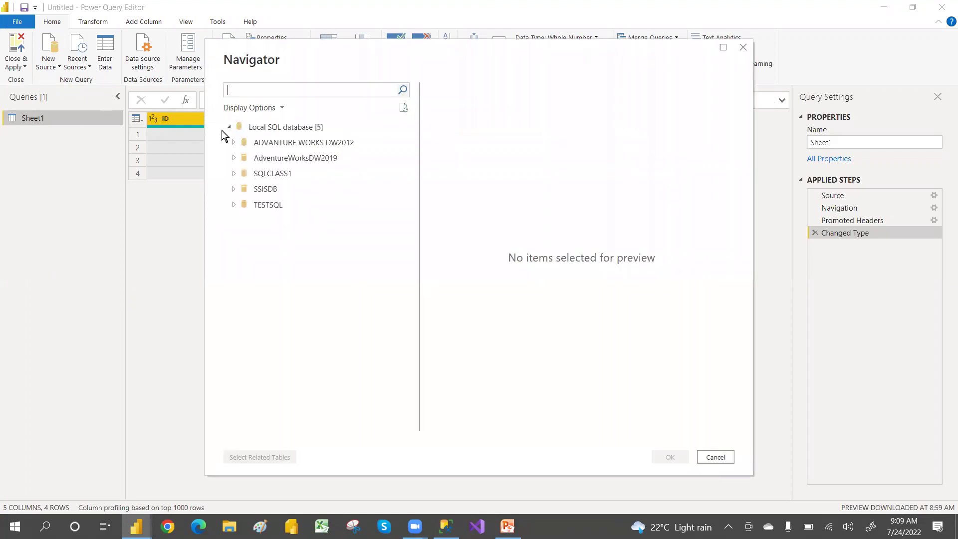
pyautogui.click(234, 173)
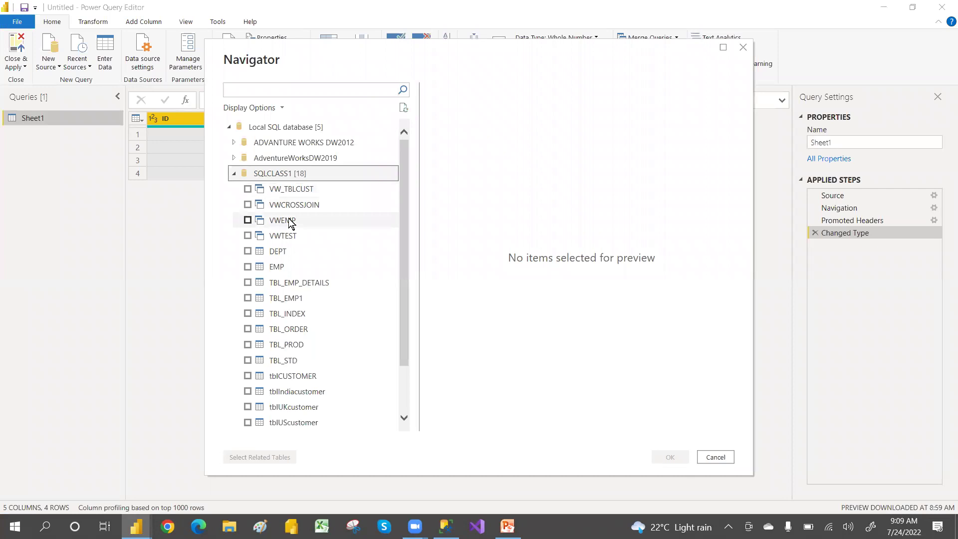
pyautogui.click(247, 282)
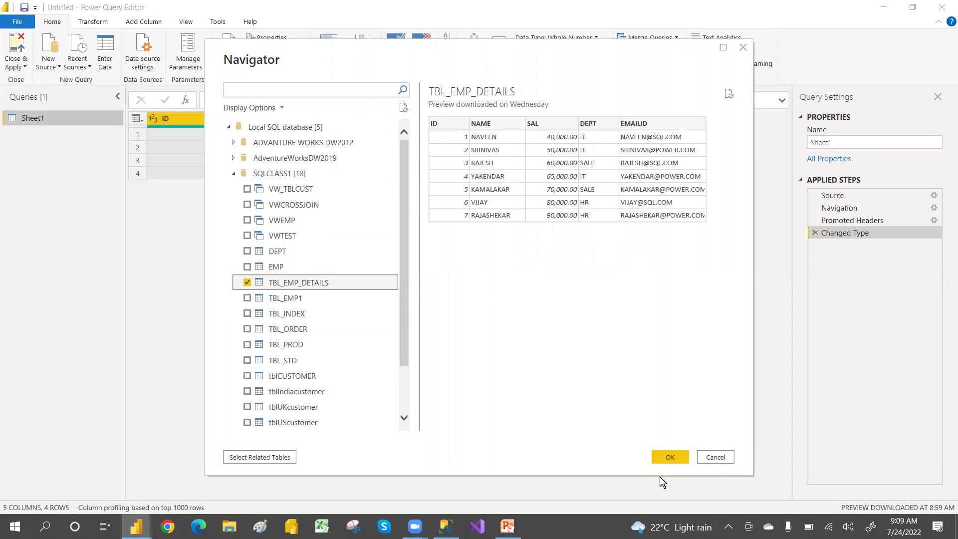
pyautogui.click(668, 457)
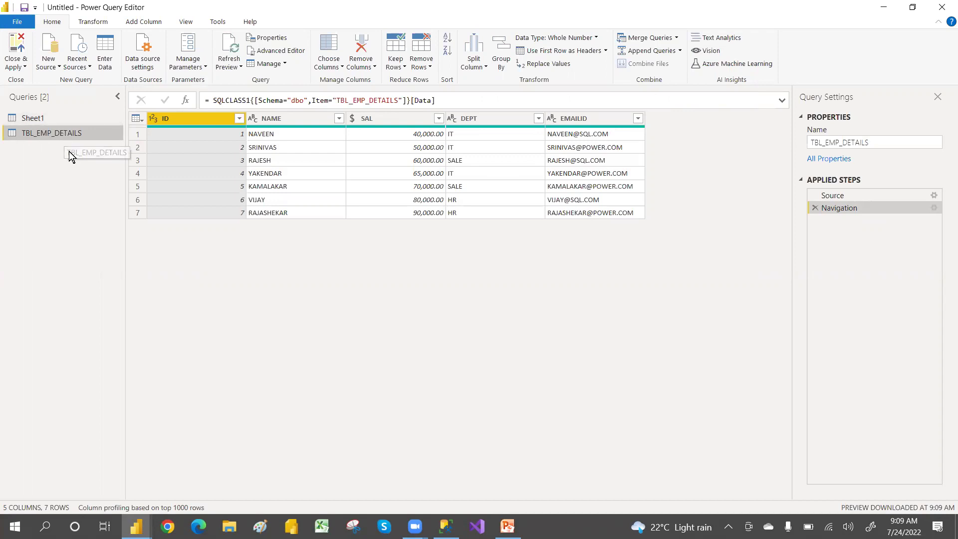
# Compare the 4-row Sheet1 and 7-row TBL_EMP_DETAILS queries, then bring up TBL_EMP_DETAILS's context menu.
pyautogui.click(45, 119)
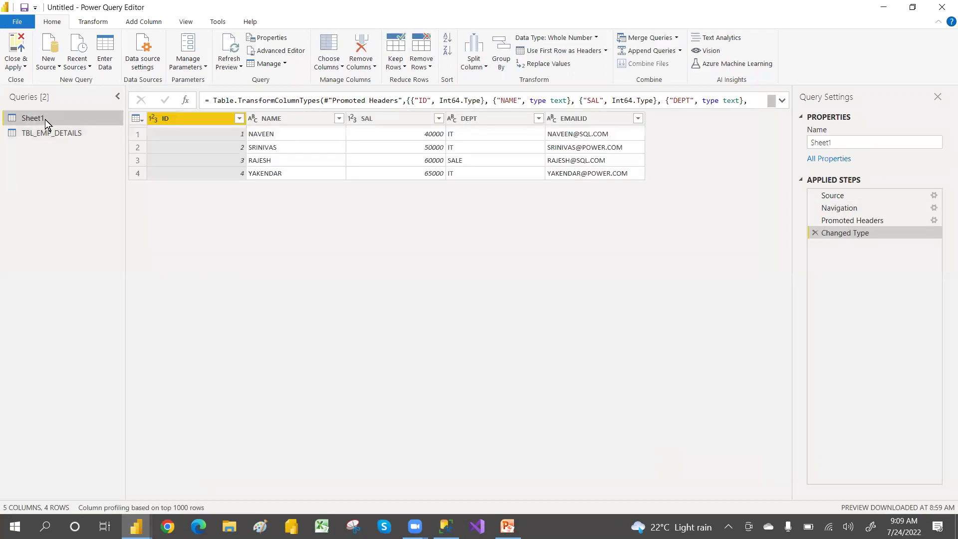
pyautogui.click(67, 131)
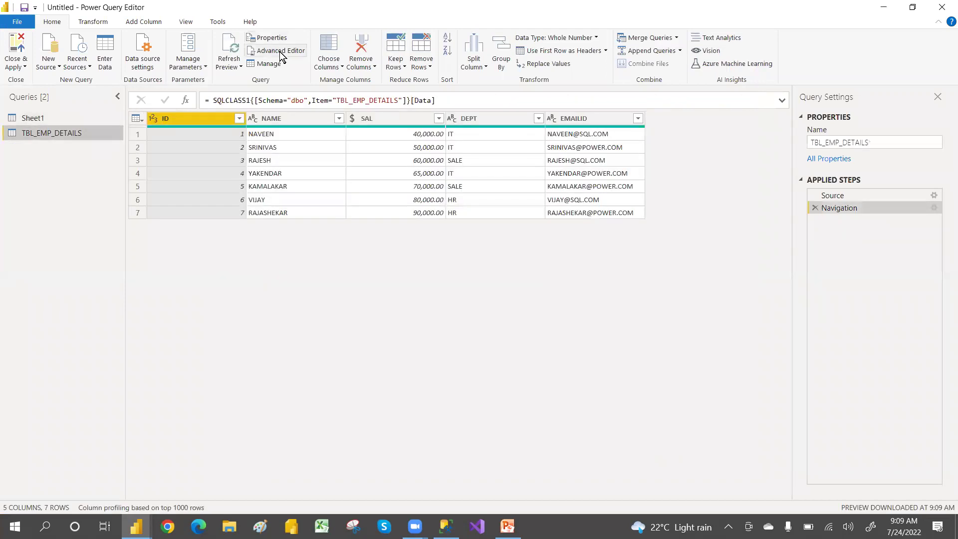
pyautogui.rightClick(50, 133)
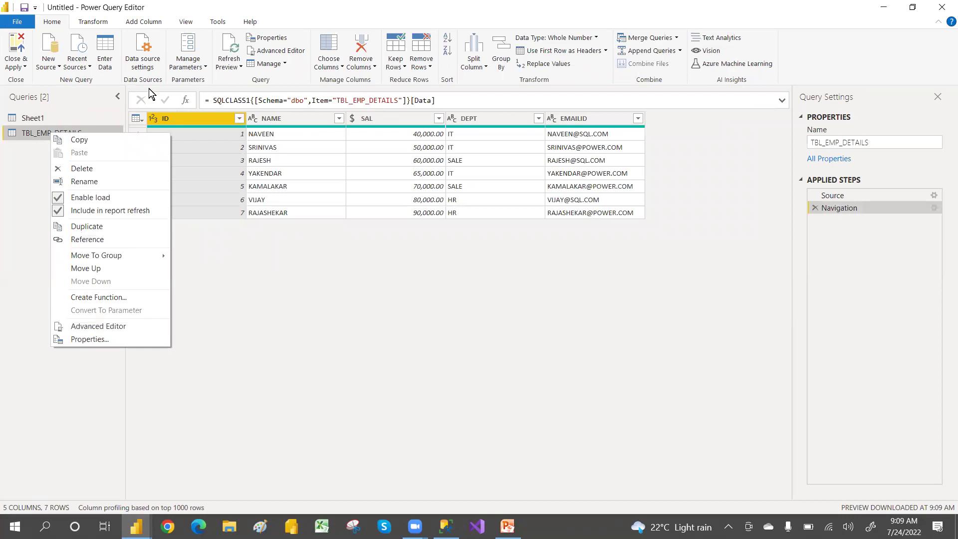
# Copy the three SQL source lines from TBL_EMP_DETAILS's Advanced Editor code, then return to Sheet1.
pyautogui.click(278, 53)
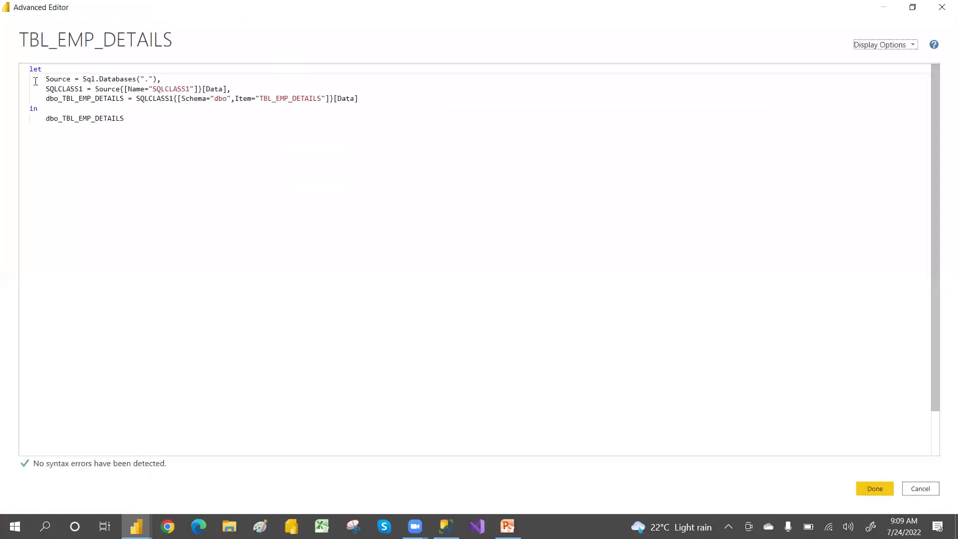
pyautogui.moveTo(36, 81); pyautogui.dragTo(367, 97)
pyautogui.hotkey('ctrl', 'c')
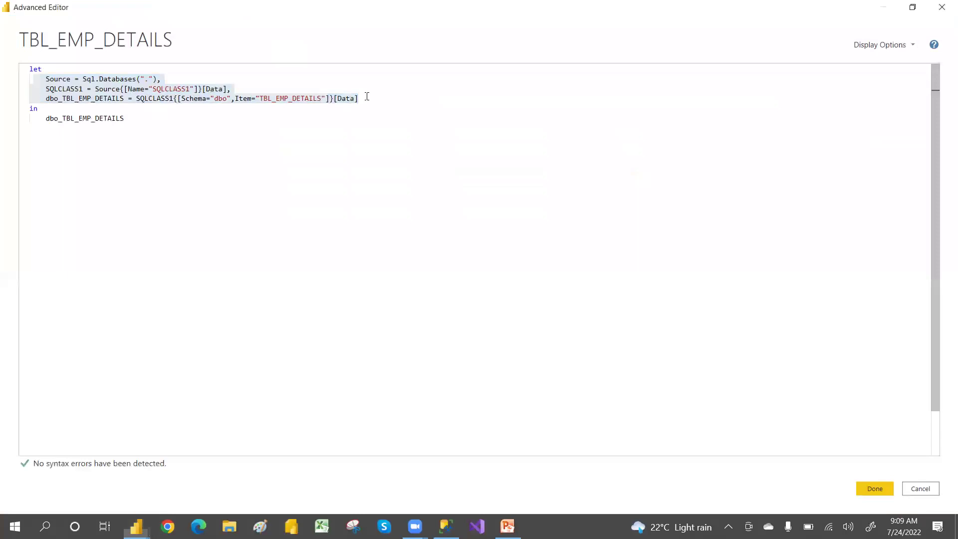
pyautogui.hotkey('alt', 'Tab')
pyautogui.press('Escape')
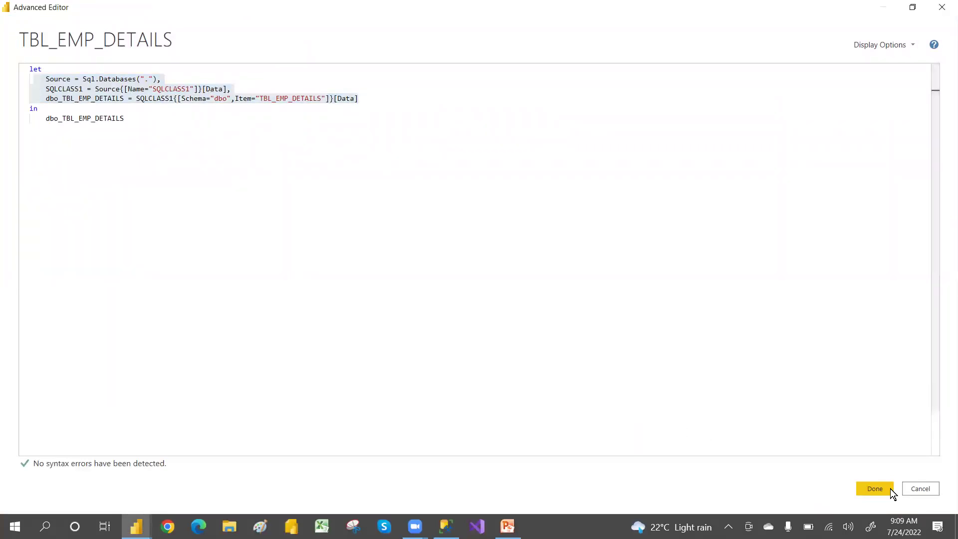
pyautogui.click(930, 488)
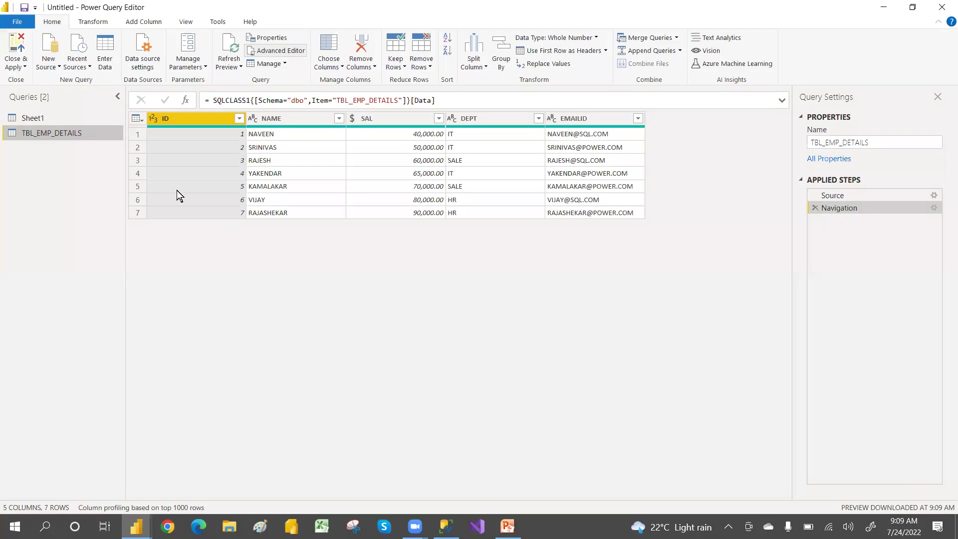
pyautogui.click(54, 118)
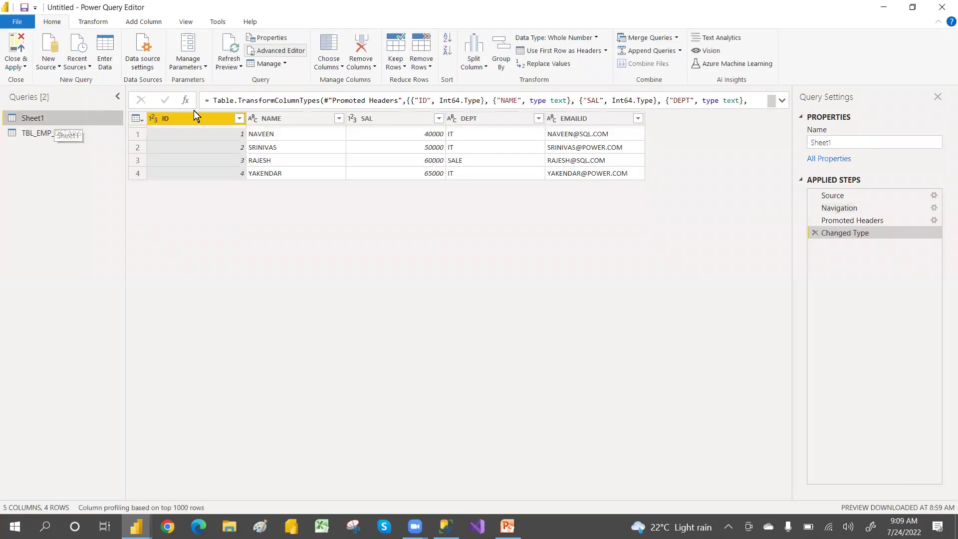
# In Sheet1's Advanced Editor, paste the Sql.Databases steps over the Excel source steps.
pyautogui.click(287, 51)
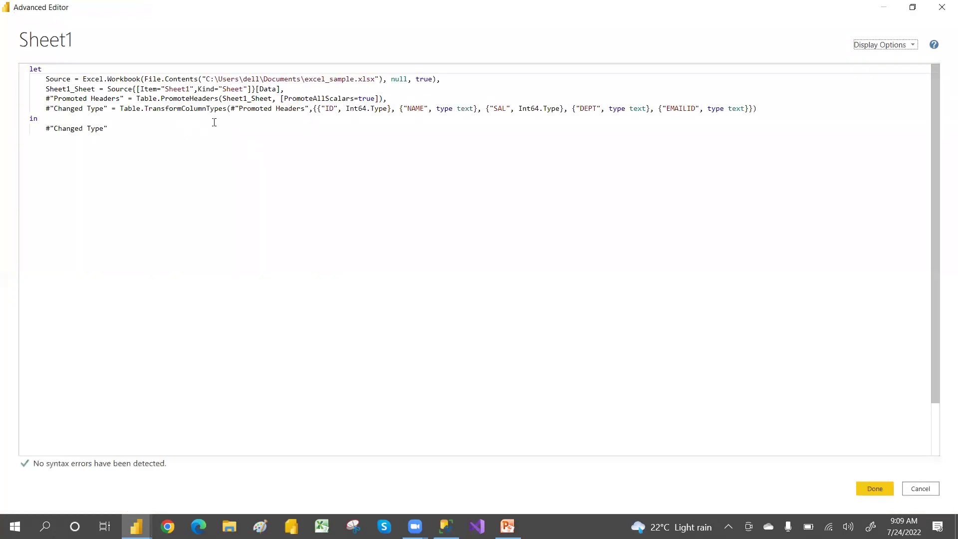
pyautogui.moveTo(44, 79); pyautogui.dragTo(755, 108)
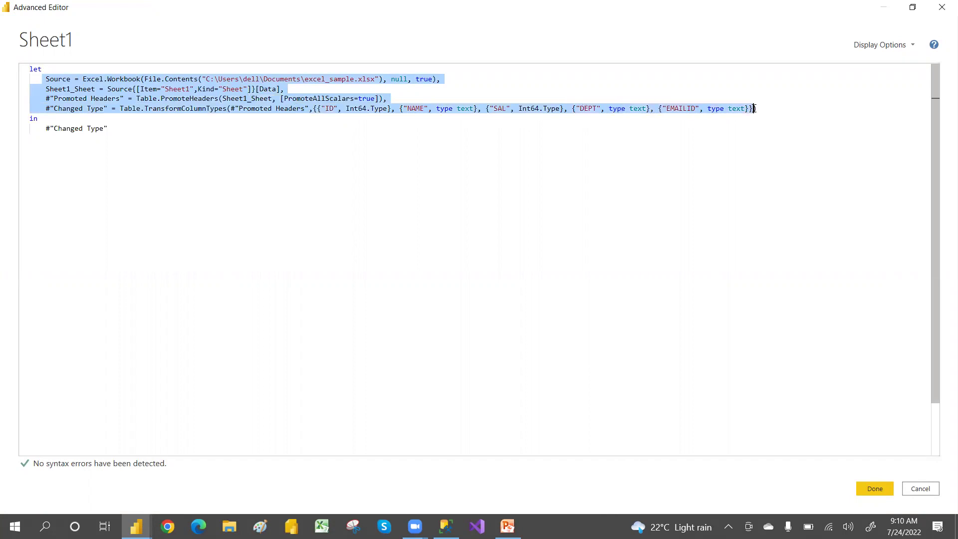
pyautogui.hotkey('ctrl', 'v')
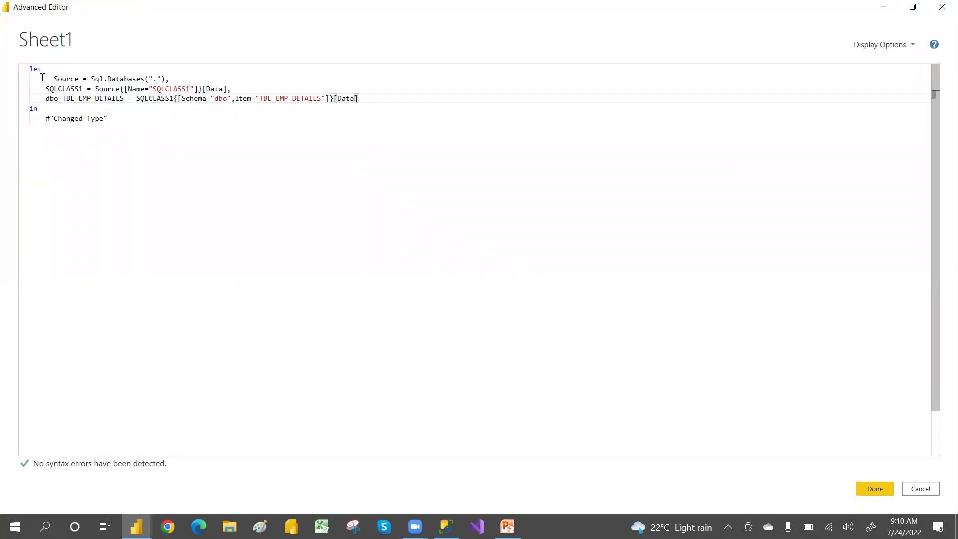
pyautogui.moveTo(43, 79); pyautogui.dragTo(370, 97)
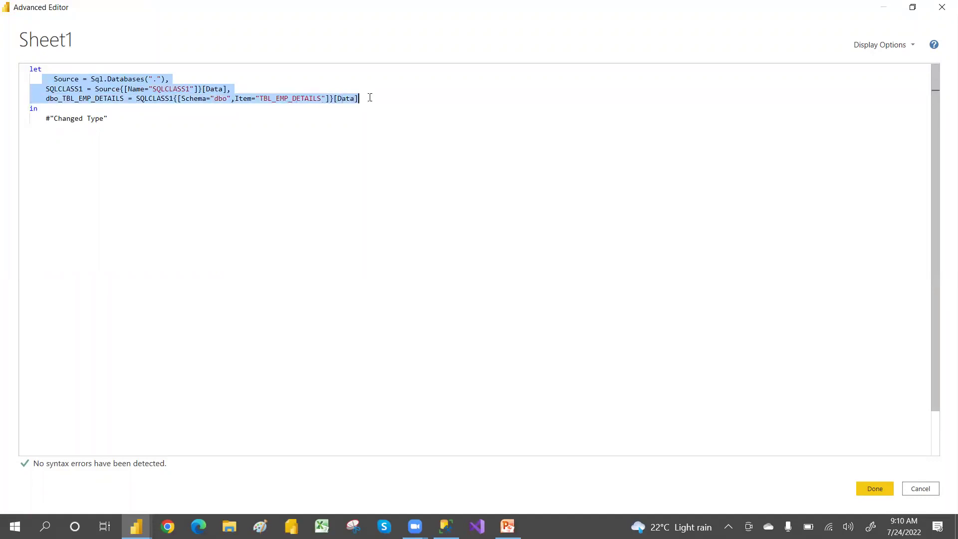
pyautogui.click(370, 97)
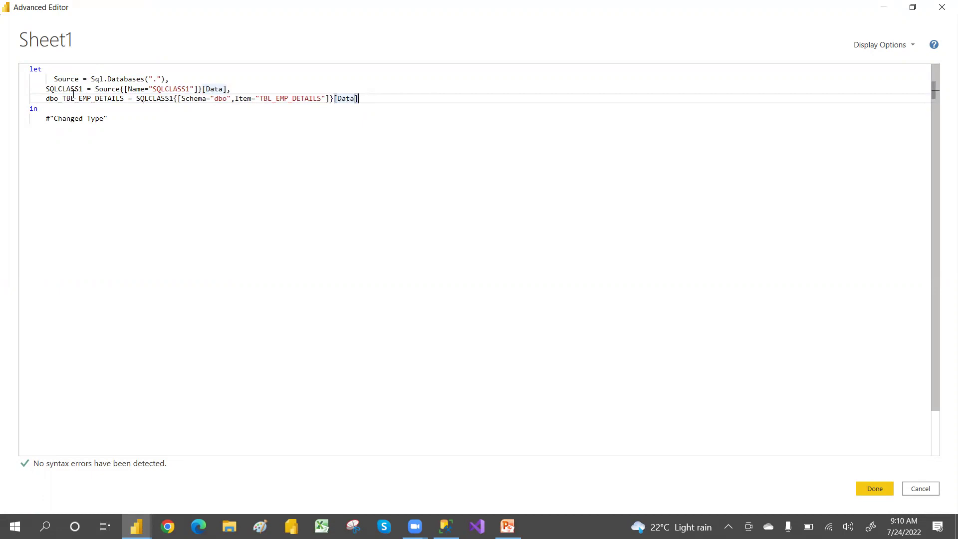
# Replace the #"Changed Type" output with dbo_TBL_EMP_DETAILS and save the query.
pyautogui.moveTo(46, 98); pyautogui.dragTo(128, 99)
pyautogui.hotkey('ctrl', 'c')
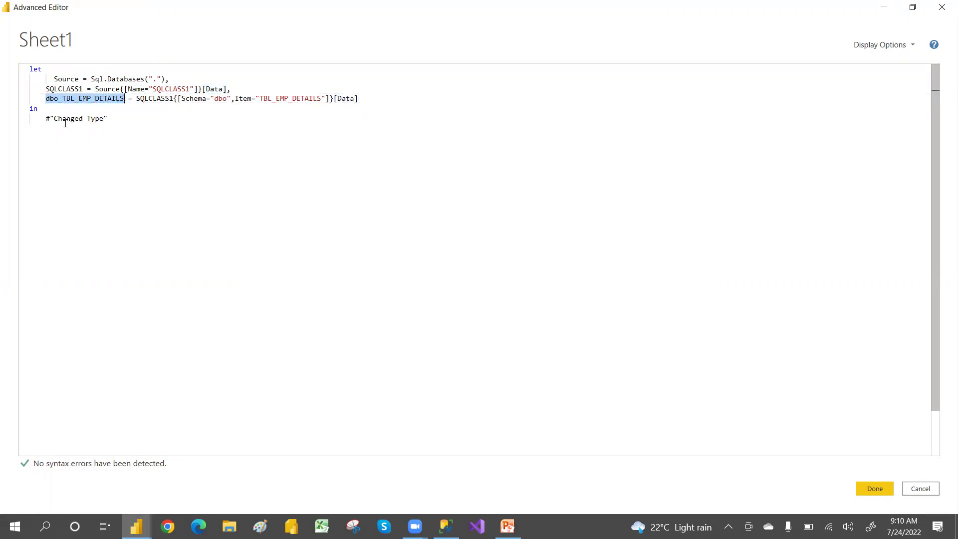
pyautogui.moveTo(43, 121); pyautogui.dragTo(108, 120)
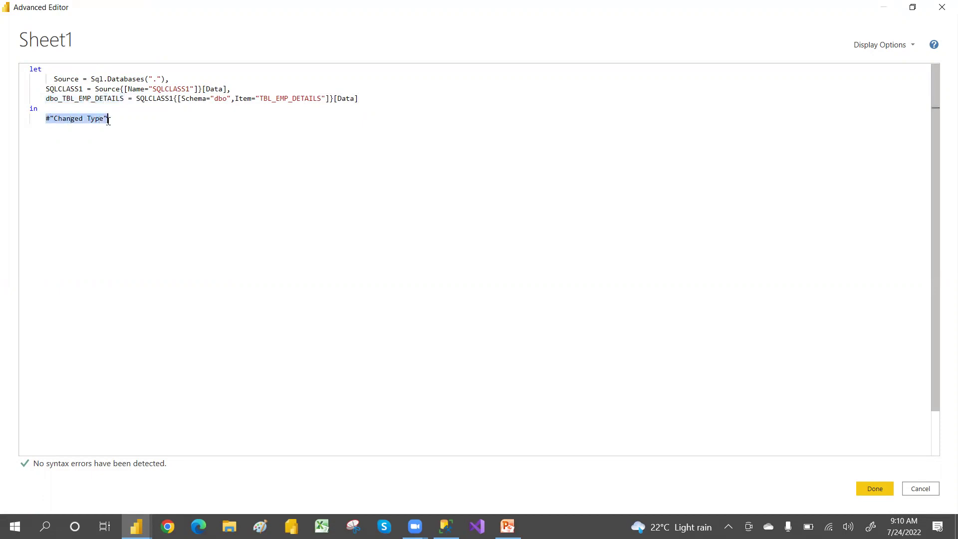
pyautogui.hotkey('ctrl', 'v')
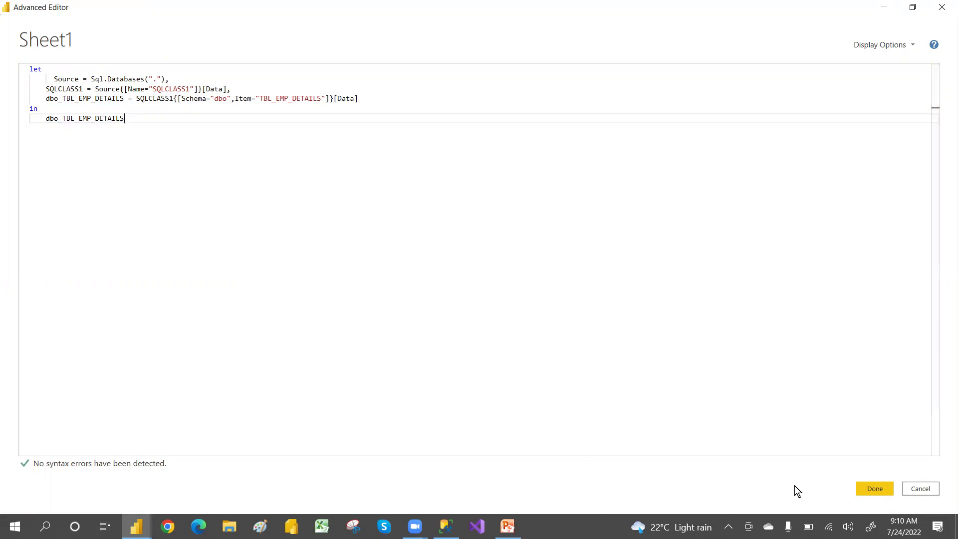
pyautogui.click(873, 491)
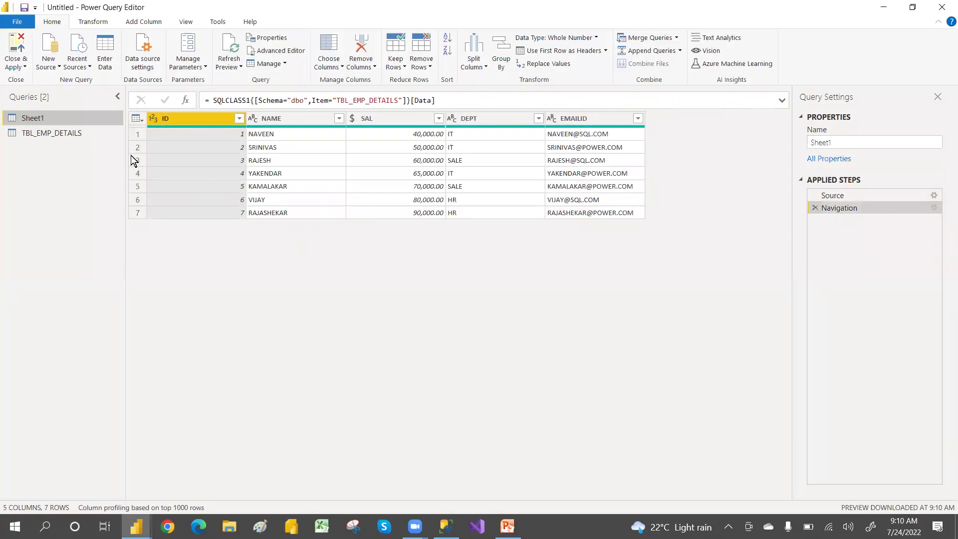
# Delete the TBL_EMP_DETAILS query and reselect the Sheet1 query.
pyautogui.click(37, 133)
pyautogui.rightClick(39, 139)
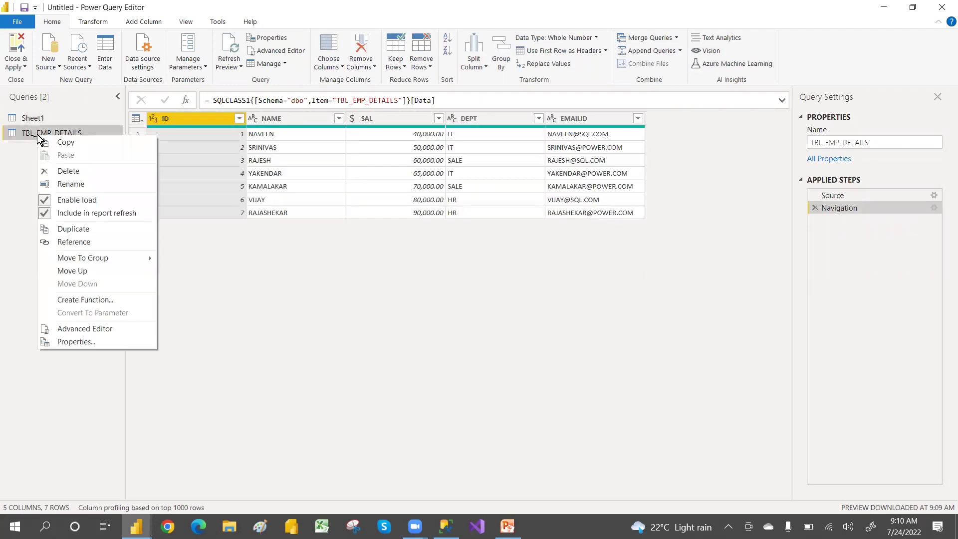
pyautogui.click(75, 171)
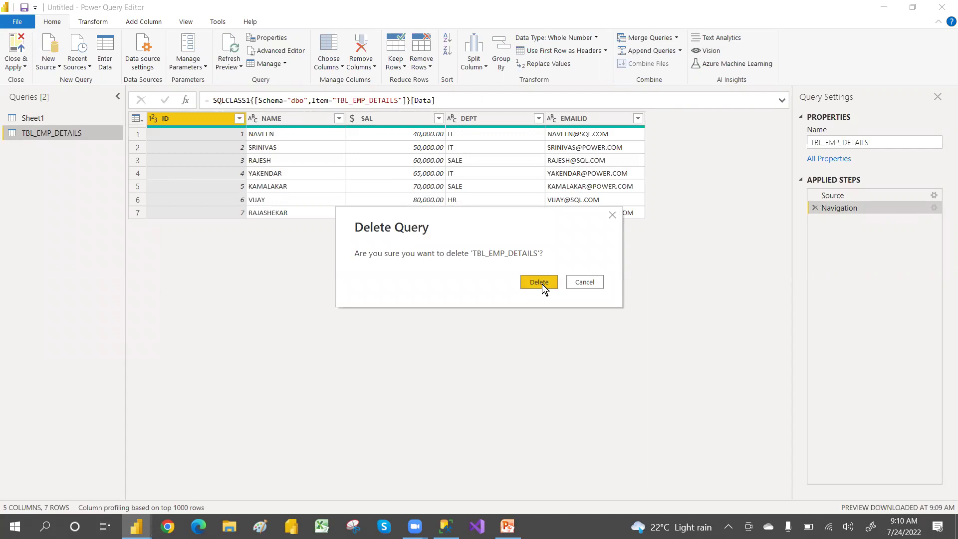
pyautogui.click(539, 282)
pyautogui.click(30, 118)
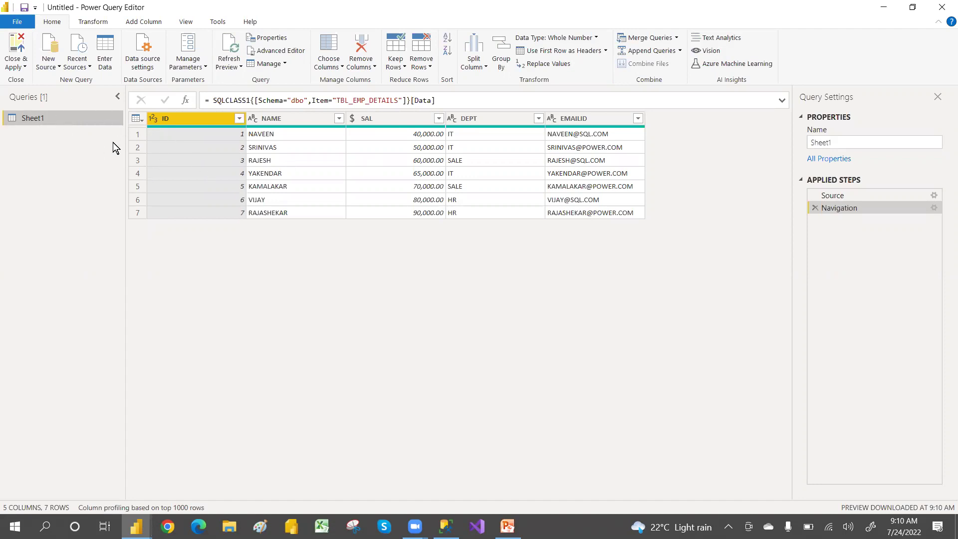
pyautogui.click(22, 66)
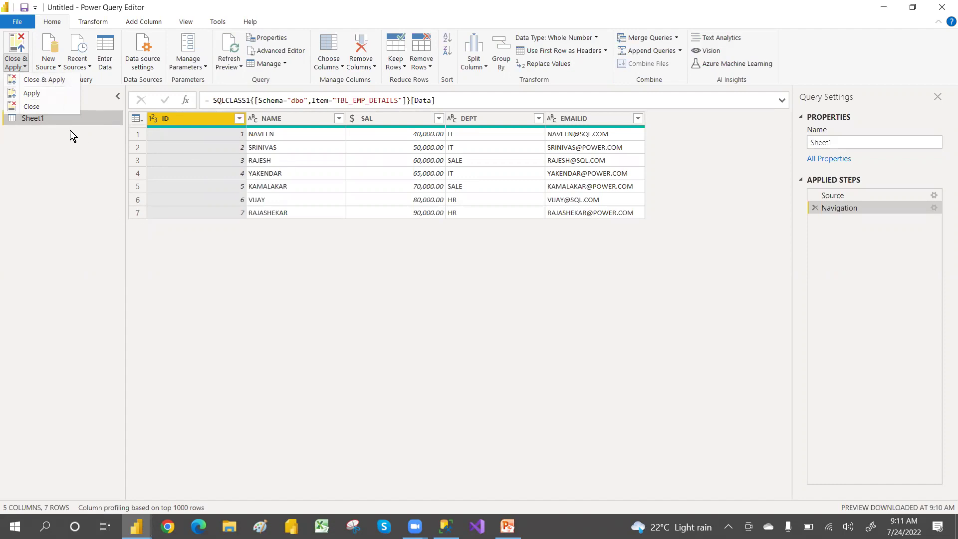
# Apply the query changes, enlarge the table to show all 7 rows, and sort by ID ascending.
pyautogui.click(50, 85)
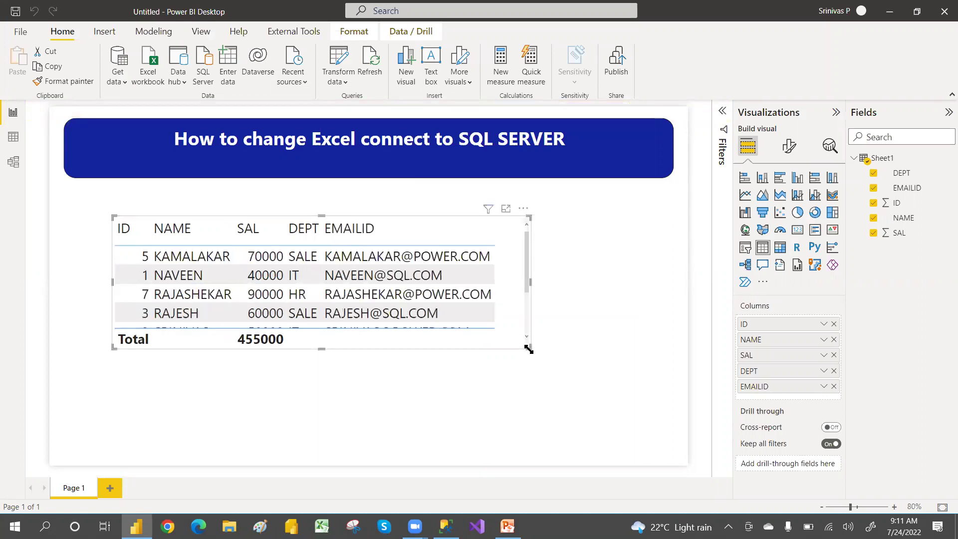
pyautogui.moveTo(530, 349); pyautogui.dragTo(576, 419)
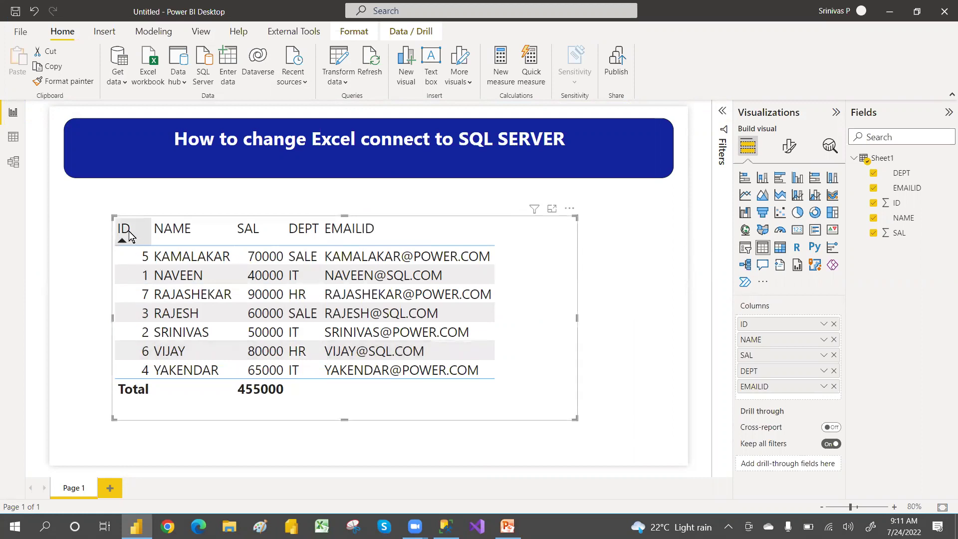
pyautogui.click(126, 230)
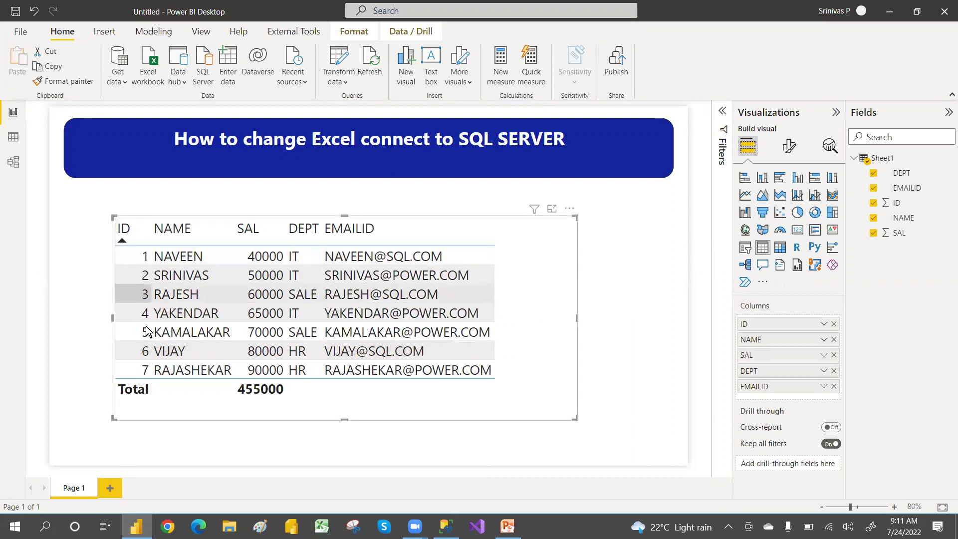